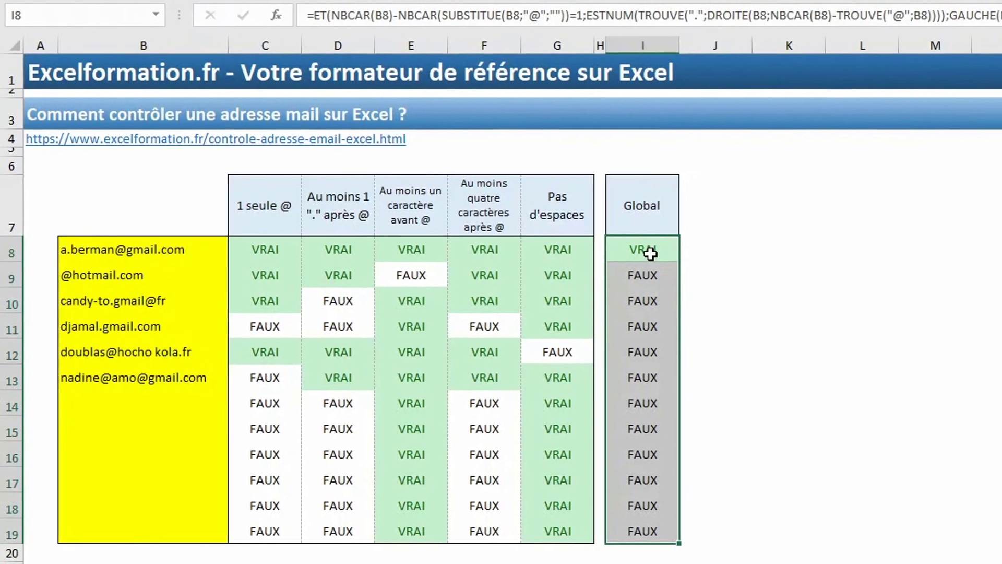
- Copy the full combined email-check formula from cell I8, leaving the cell unchanged
{"action": "left_click", "coordinate": [686, 236]}
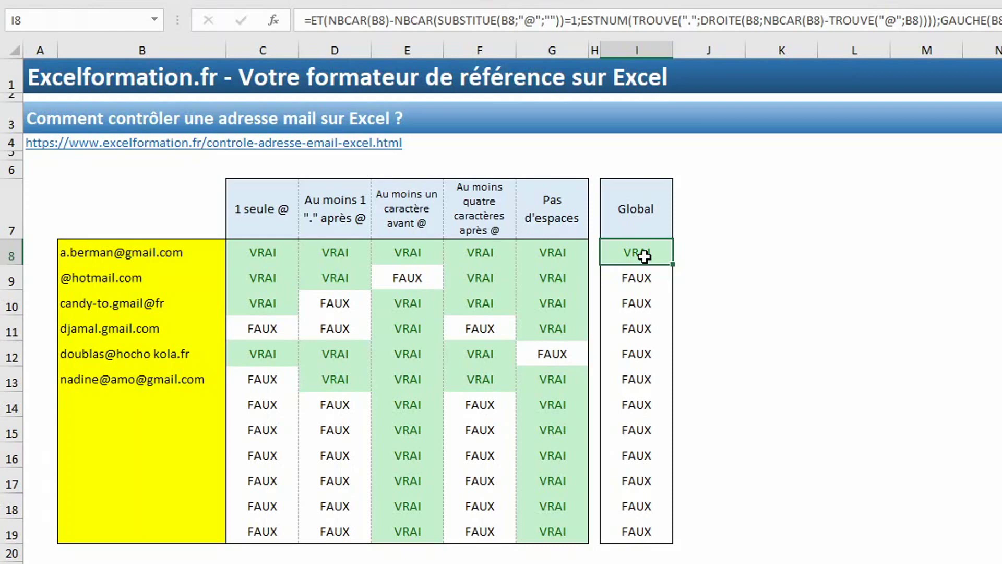
{"action": "key", "text": "F2"}
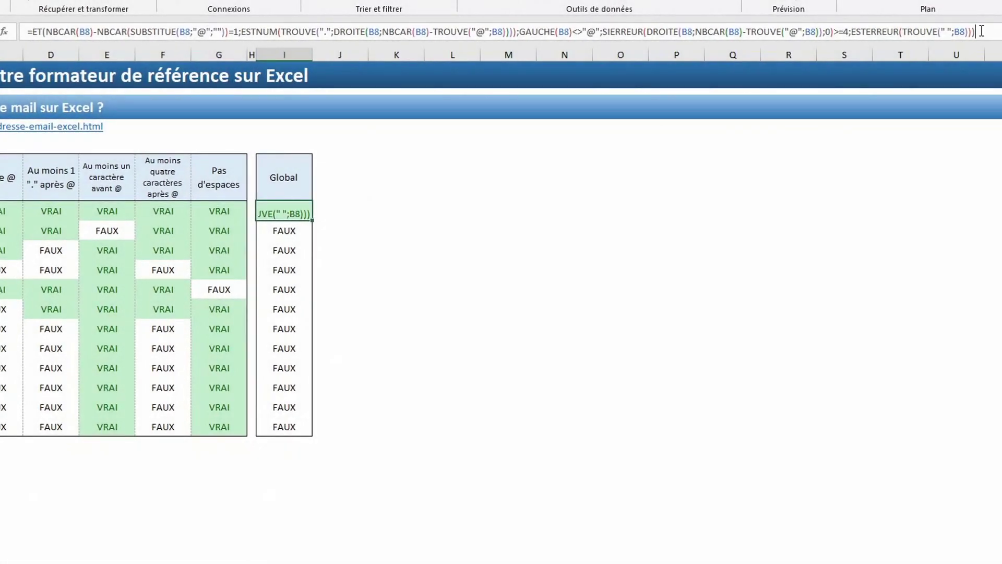
{"action": "key", "text": "shift+Home"}
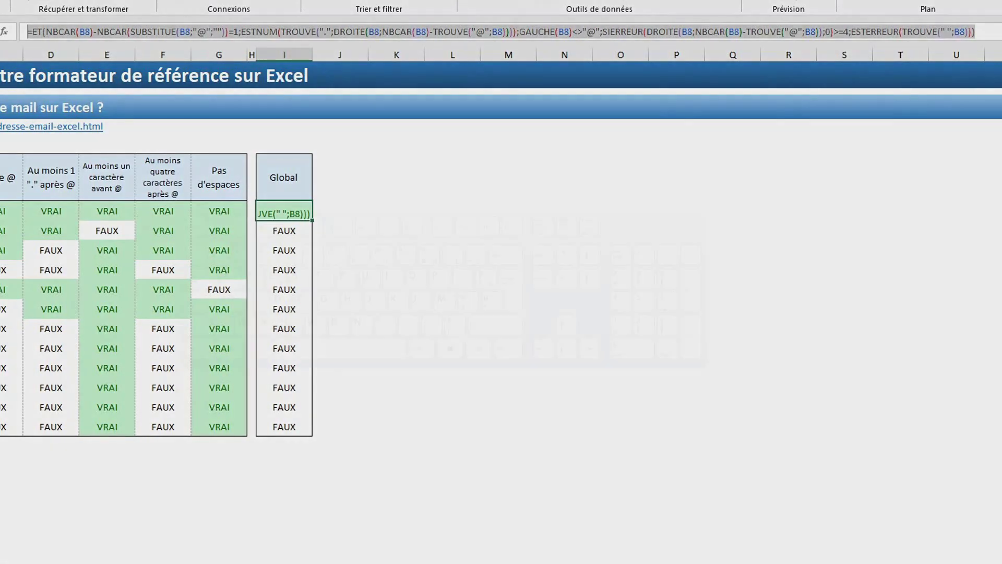
{"action": "key", "text": "ctrl+c"}
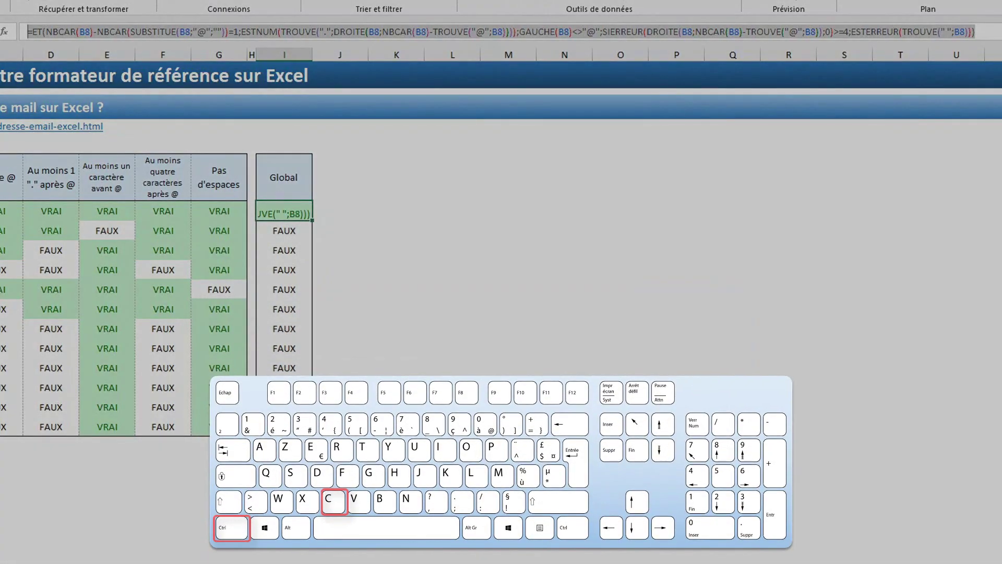
{"action": "key", "text": "Return"}
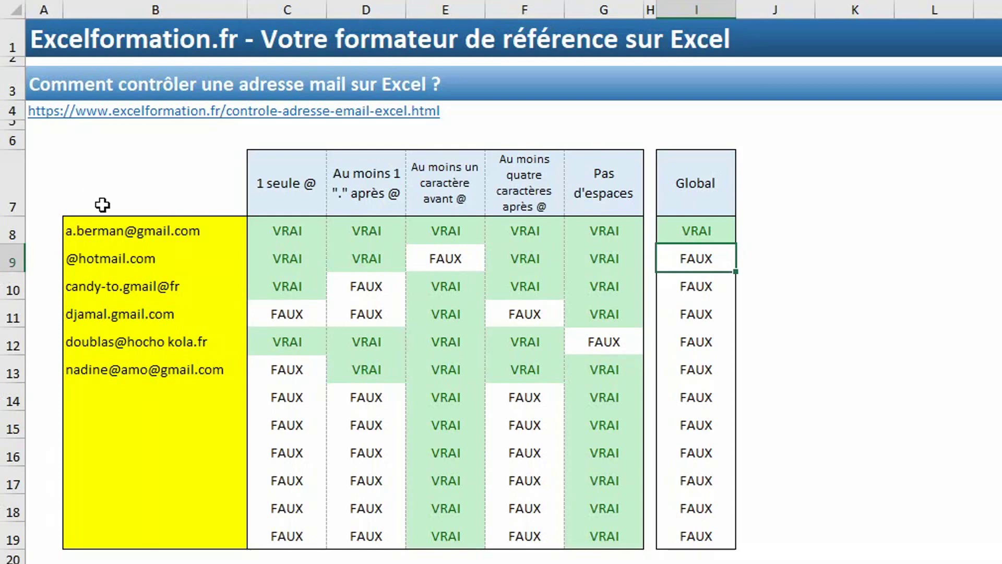
- Select the email cells B8:B19
{"action": "left_click_drag", "start_coordinate": [108, 226], "coordinate": [109, 529]}
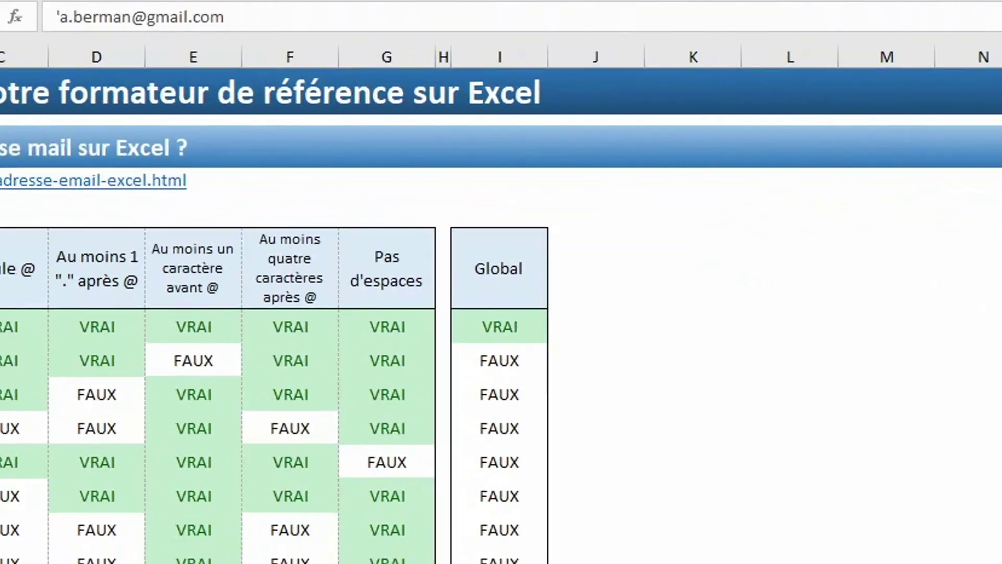
- Give B8:B19 a Personnalisé validation rule using the pasted email-check formula
{"action": "left_click", "coordinate": [634, 83]}
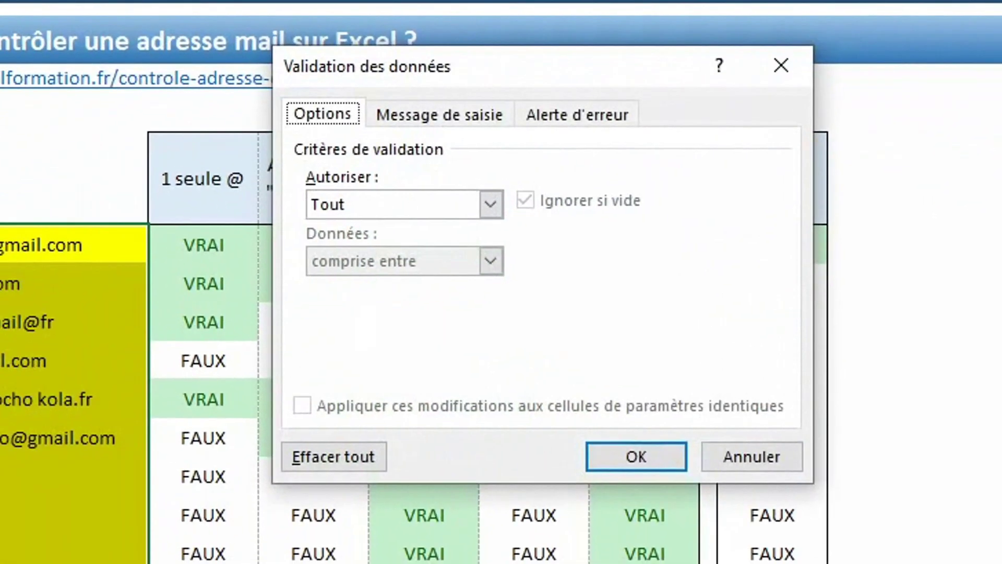
{"action": "left_click", "coordinate": [490, 209]}
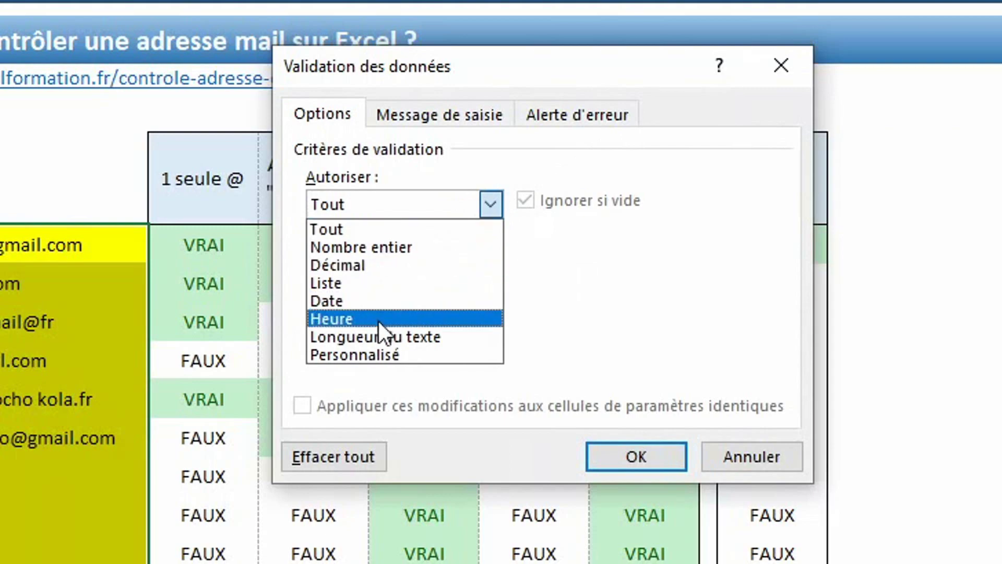
{"action": "left_click", "coordinate": [376, 354]}
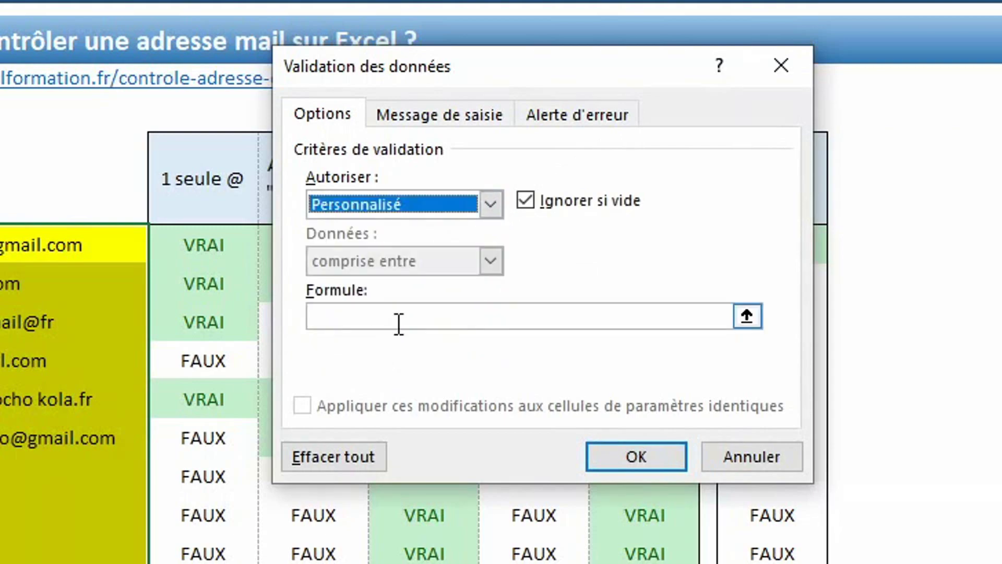
{"action": "left_click", "coordinate": [398, 324]}
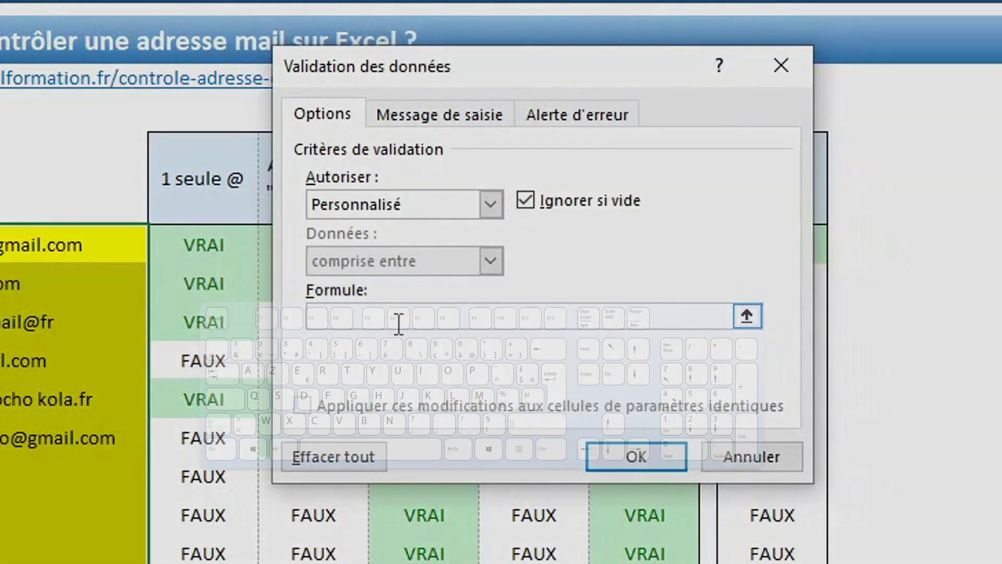
{"action": "key", "text": "ctrl+v"}
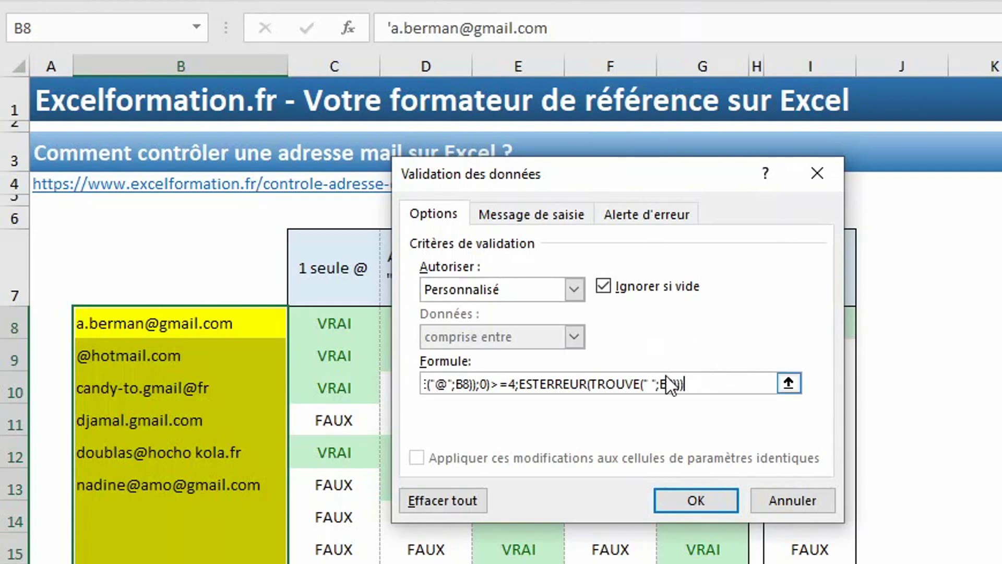
{"action": "left_click_drag", "start_coordinate": [476, 383], "coordinate": [358, 377]}
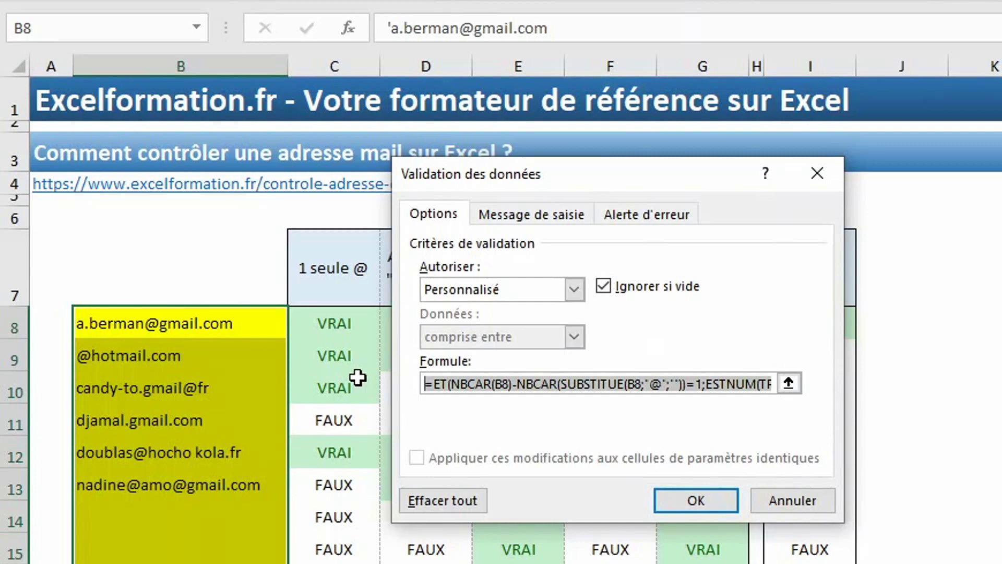
{"action": "left_click", "coordinate": [696, 498]}
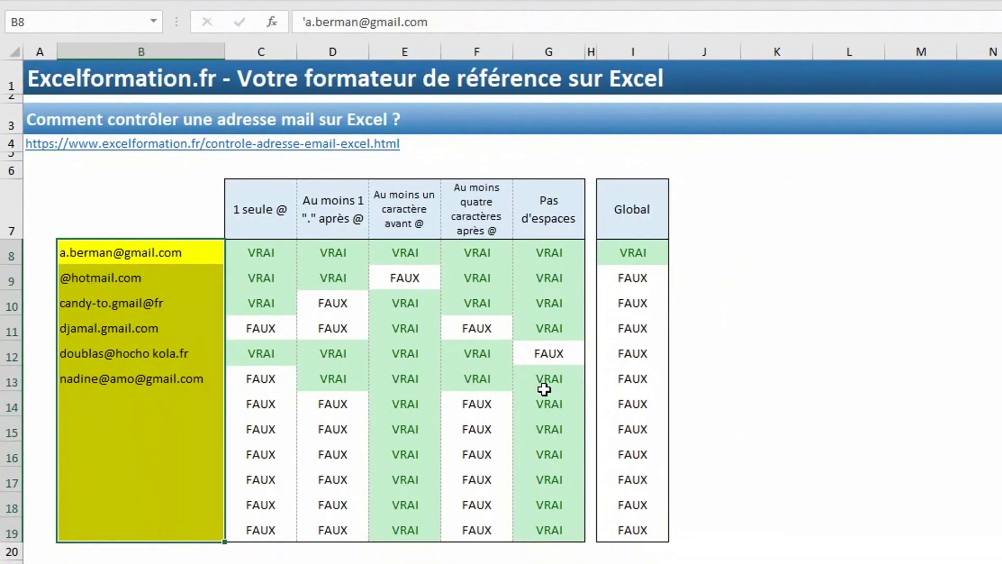
- Enter a well-formed test e-mail address in B14 and confirm it is accepted
{"action": "left_click", "coordinate": [142, 397]}
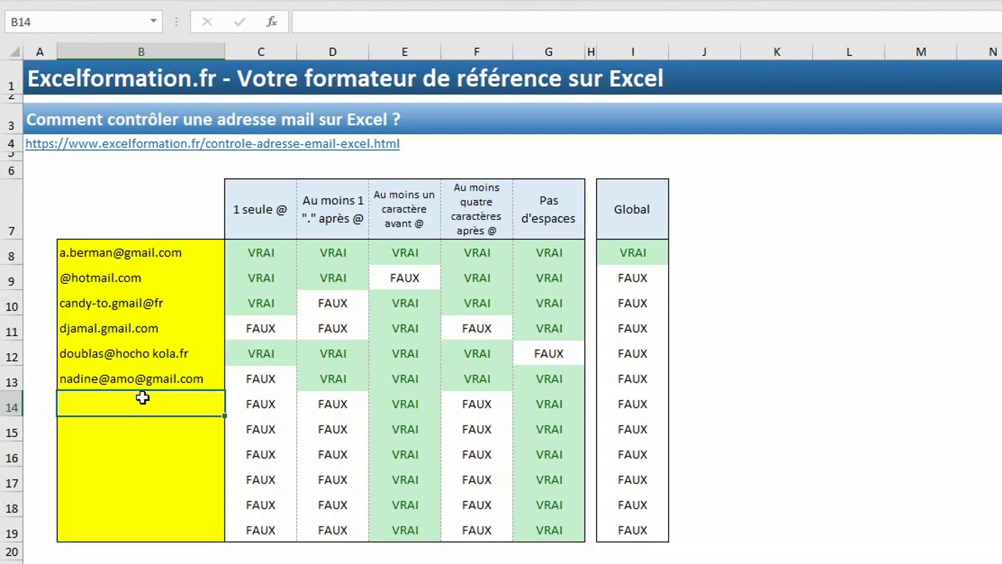
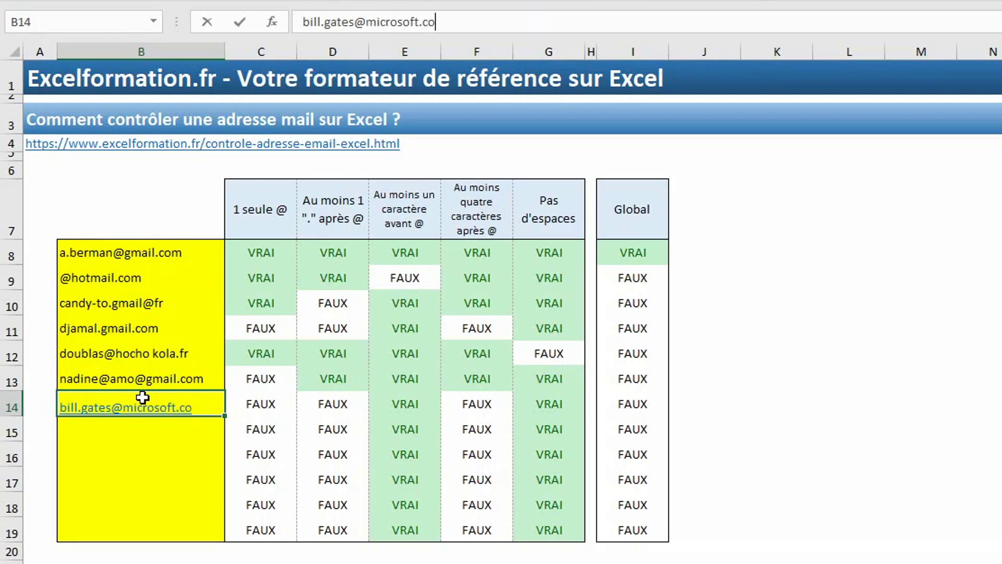
{"action": "key", "text": "Return"}
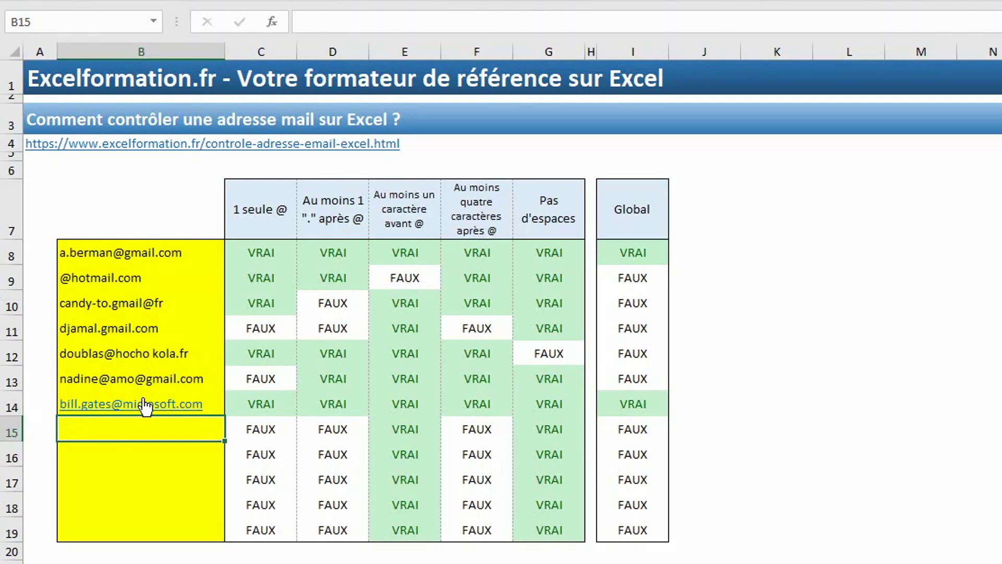
- Try a malformed address without @ in B15, see it rejected, then reselect B8:B19
{"action": "type", "text": "bill"}
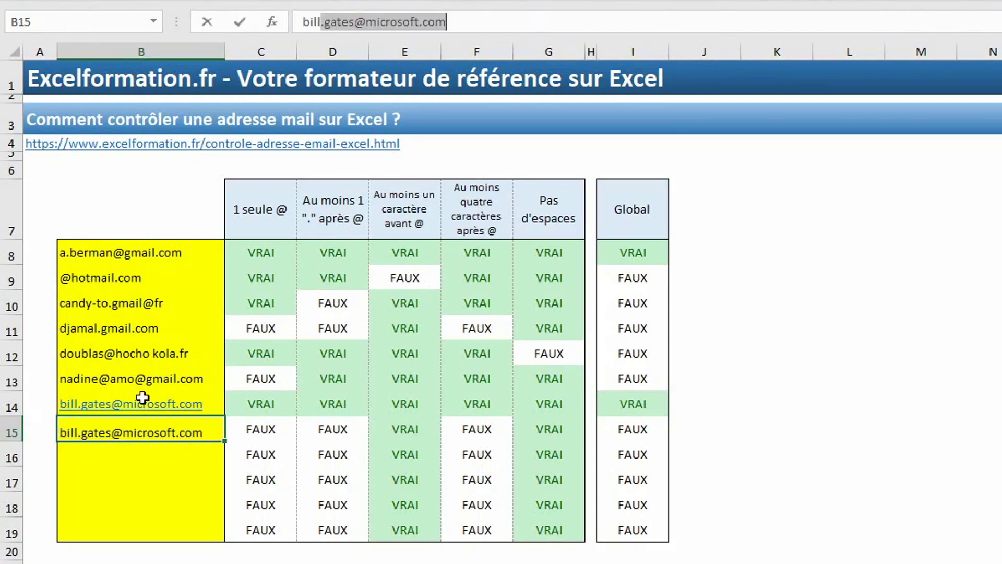
{"action": "type", "text": ".gates.com"}
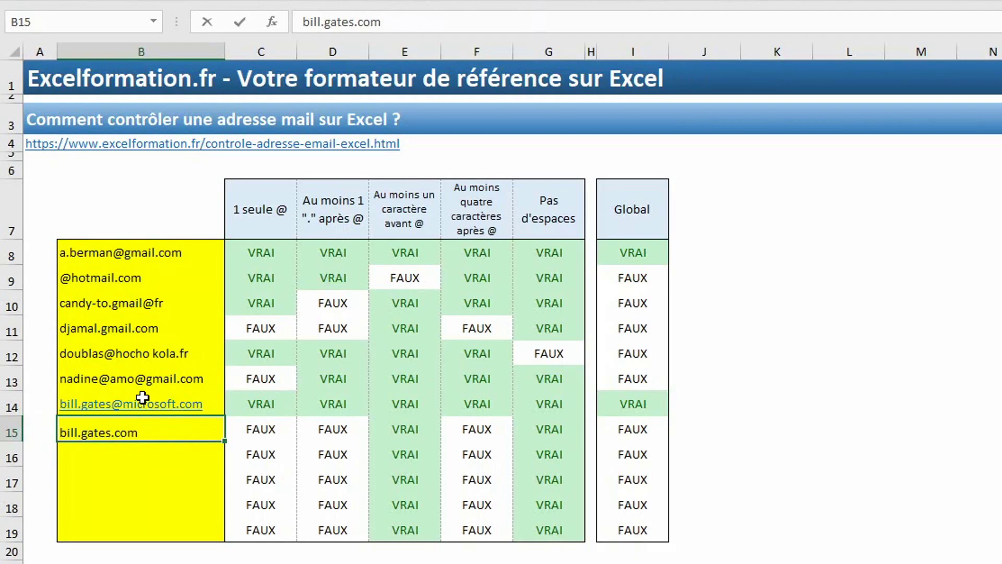
{"action": "key", "text": "Return"}
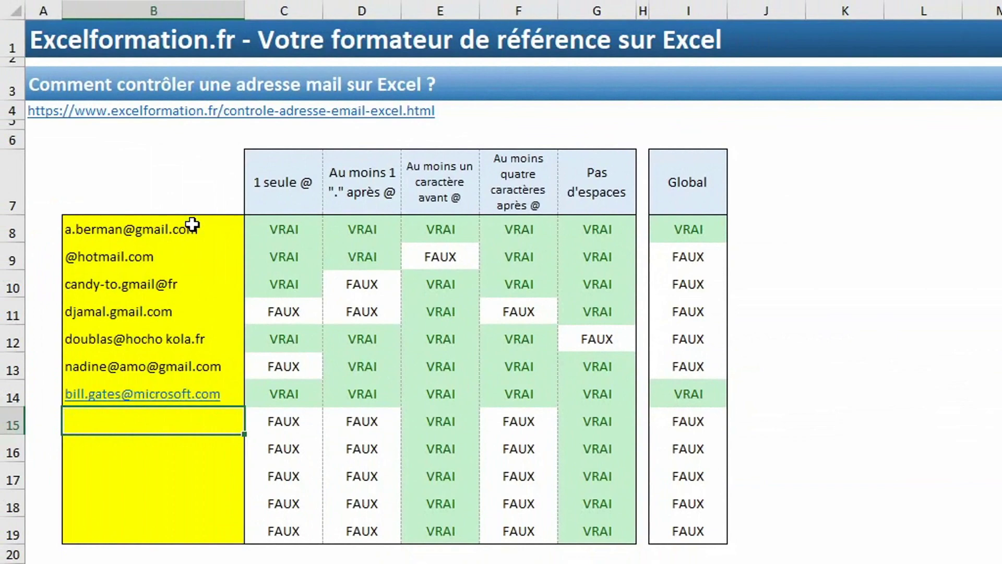
{"action": "left_click_drag", "start_coordinate": [195, 227], "coordinate": [202, 517]}
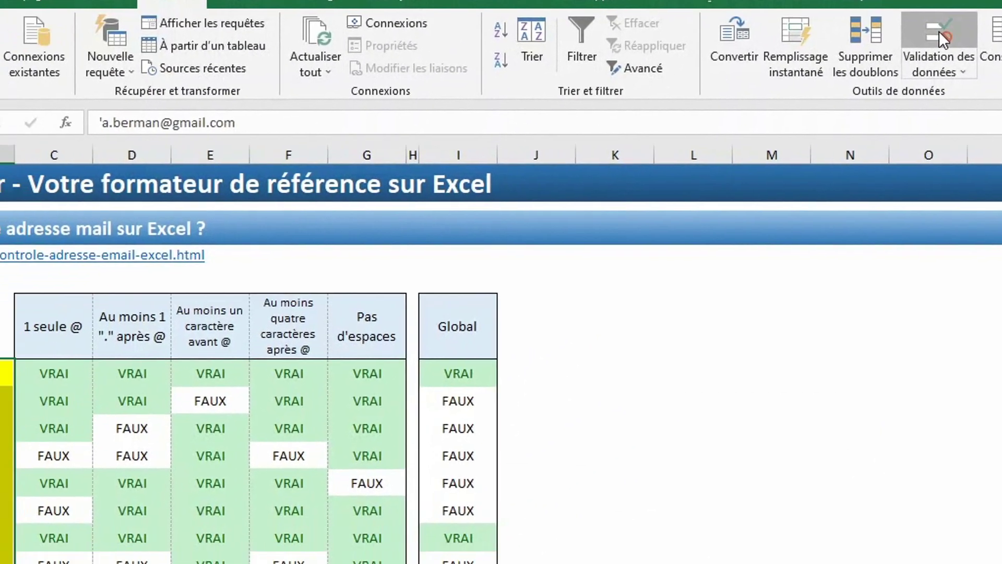
- Add a Stop alert titled 'Erreur de saisie' reading 'Veuillez saisir une adresse mail valide'
{"action": "left_click", "coordinate": [938, 30]}
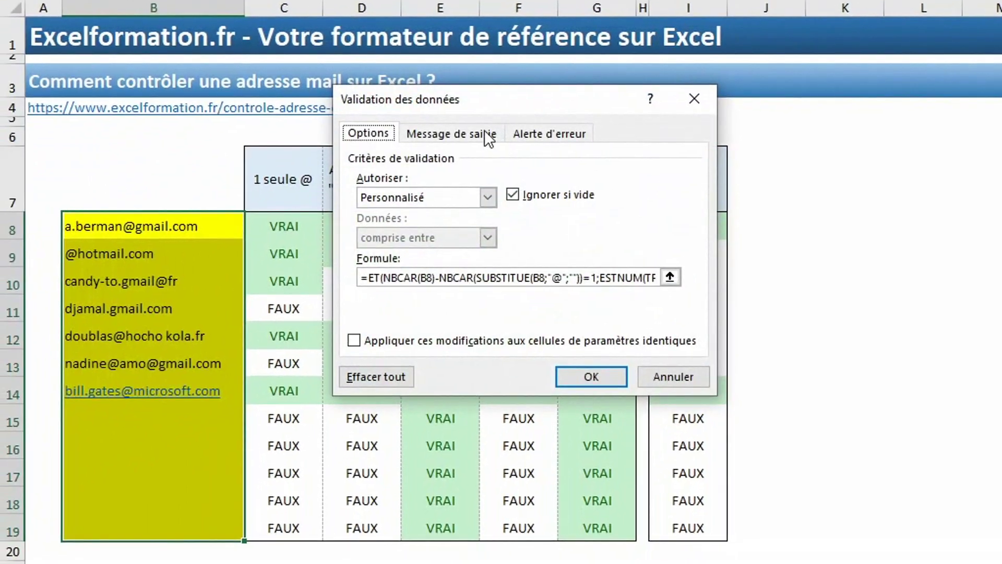
{"action": "left_click", "coordinate": [540, 131]}
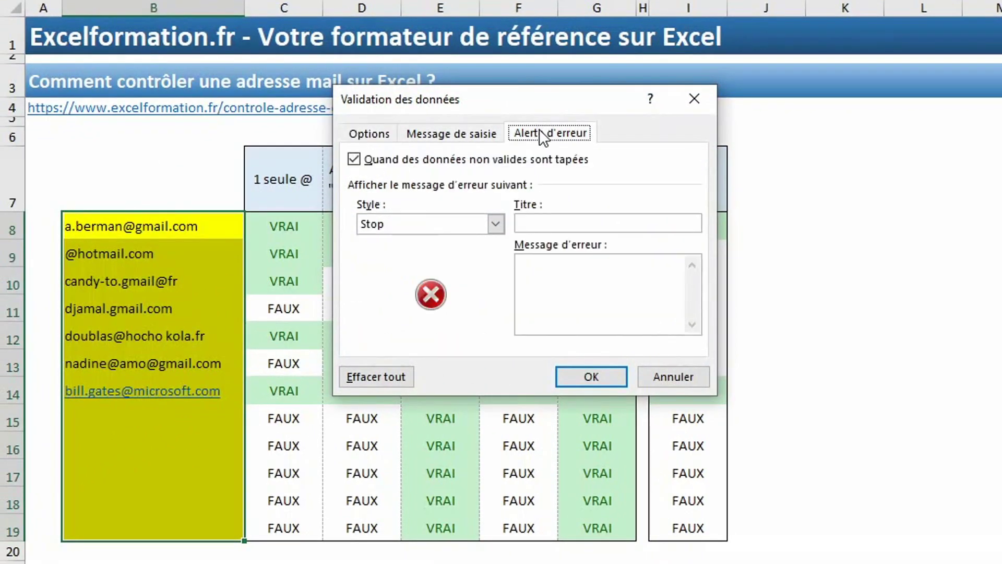
{"action": "left_click", "coordinate": [566, 223]}
{"action": "type", "text": "Eu"}
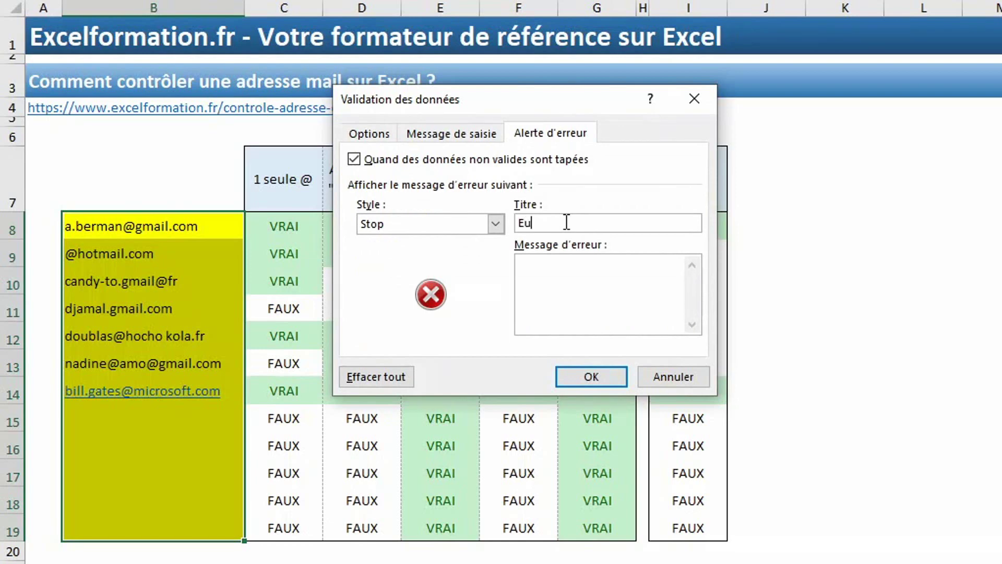
{"action": "key", "text": "BackSpace"}
{"action": "type", "text": "rreur de saisie"}
{"action": "left_click", "coordinate": [569, 266]}
{"action": "type", "text": "Veuillez saisir une adresse mail "}
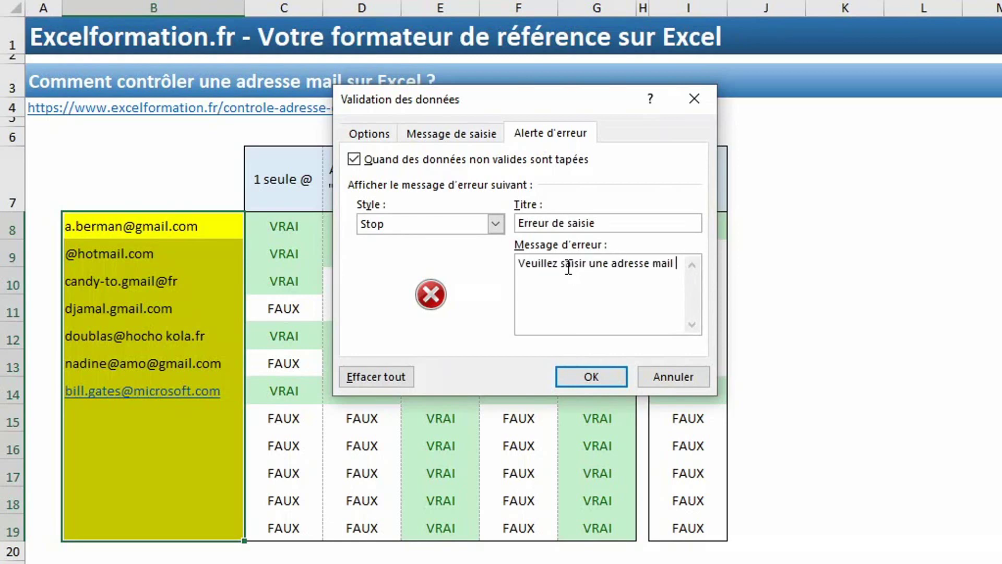
{"action": "type", "text": "valide"}
{"action": "left_click", "coordinate": [572, 374]}
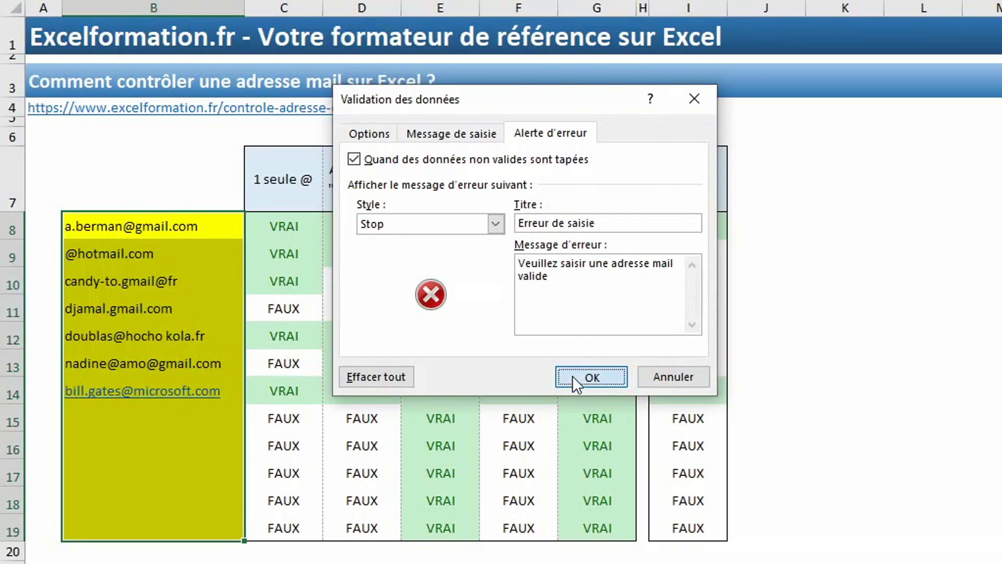
{"action": "left_click", "coordinate": [184, 420]}
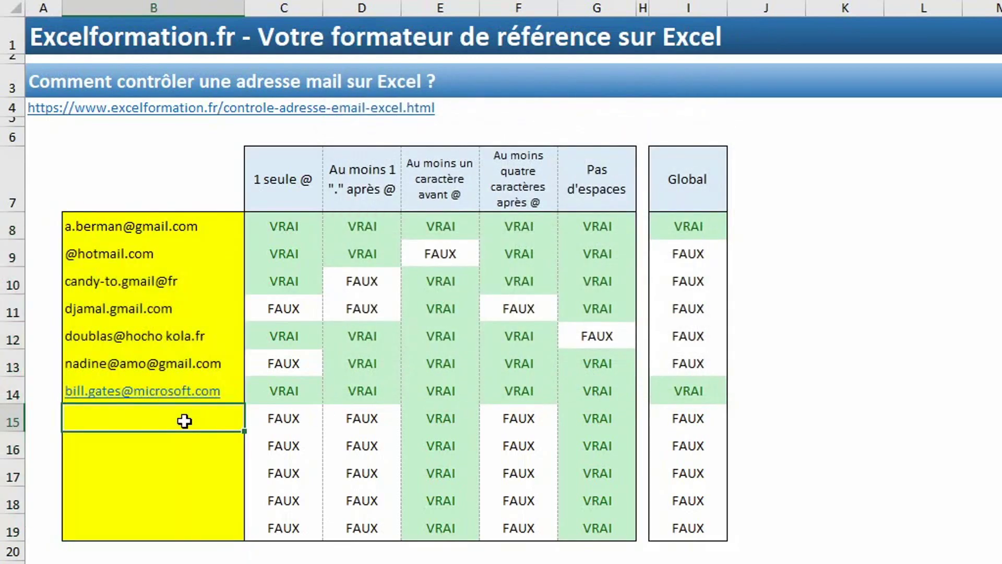
{"action": "key", "text": "ctrl+v"}
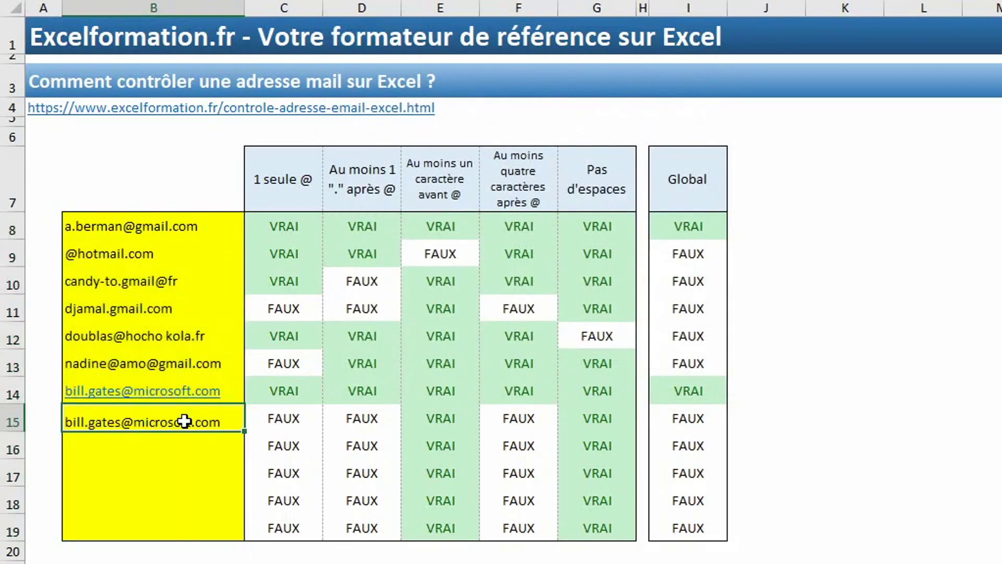
{"action": "key", "text": "BackSpace"}
{"action": "key", "text": "BackSpace"}
{"action": "key", "text": "BackSpace"}
{"action": "key", "text": "BackSpace"}
{"action": "key", "text": "BackSpace"}
{"action": "key", "text": "BackSpace"}
{"action": "key", "text": "BackSpace"}
{"action": "key", "text": "BackSpace"}
{"action": "key", "text": "BackSpace"}
{"action": "key", "text": "BackSpace"}
{"action": "key", "text": "Return"}
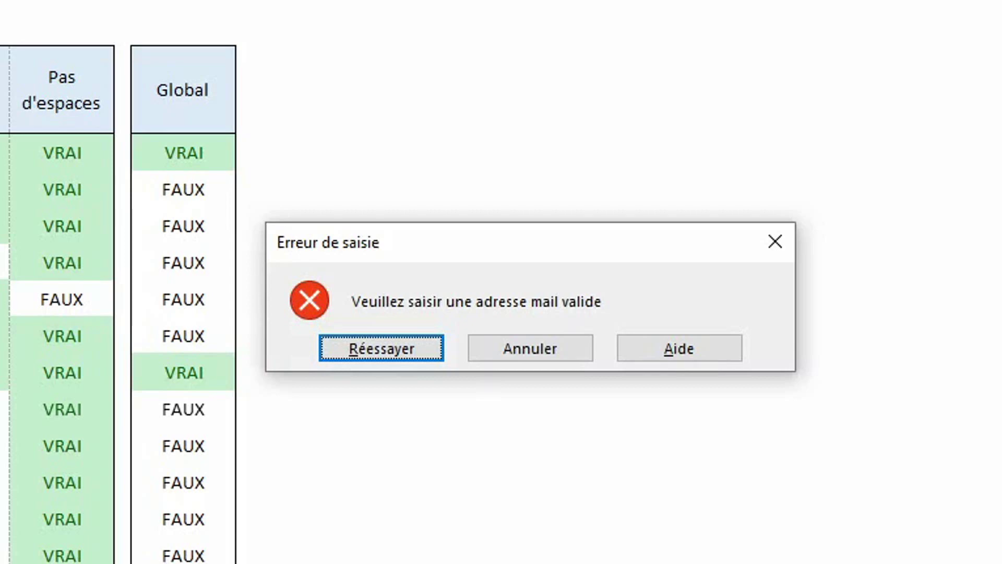
{"action": "key", "text": "Escape"}
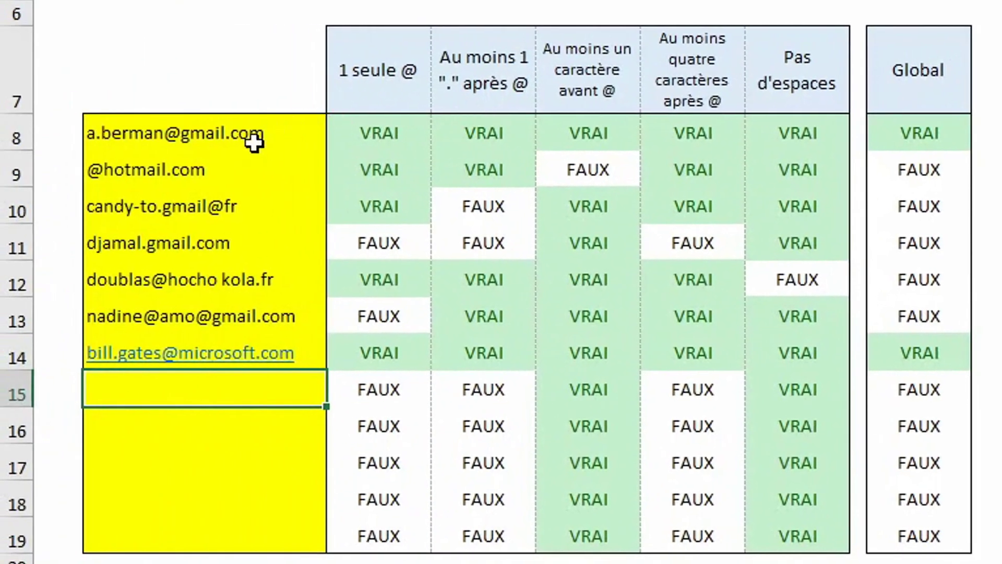
{"action": "left_click_drag", "start_coordinate": [254, 142], "coordinate": [256, 548]}
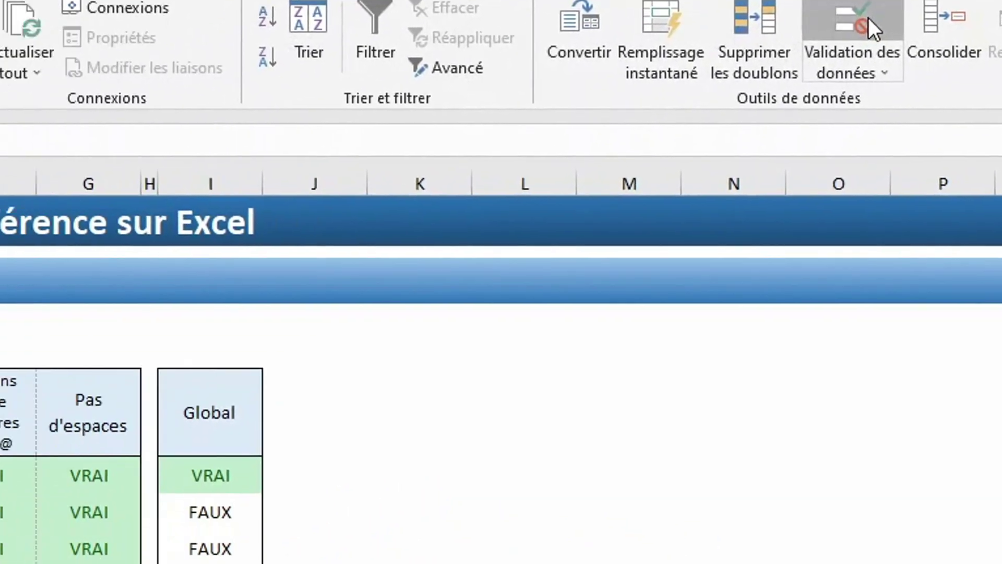
- Set the input message title 'Adresse mail' and text 'Veuillez saisir l'adresse mail de l'utilisateur'
{"action": "left_click", "coordinate": [662, 114]}
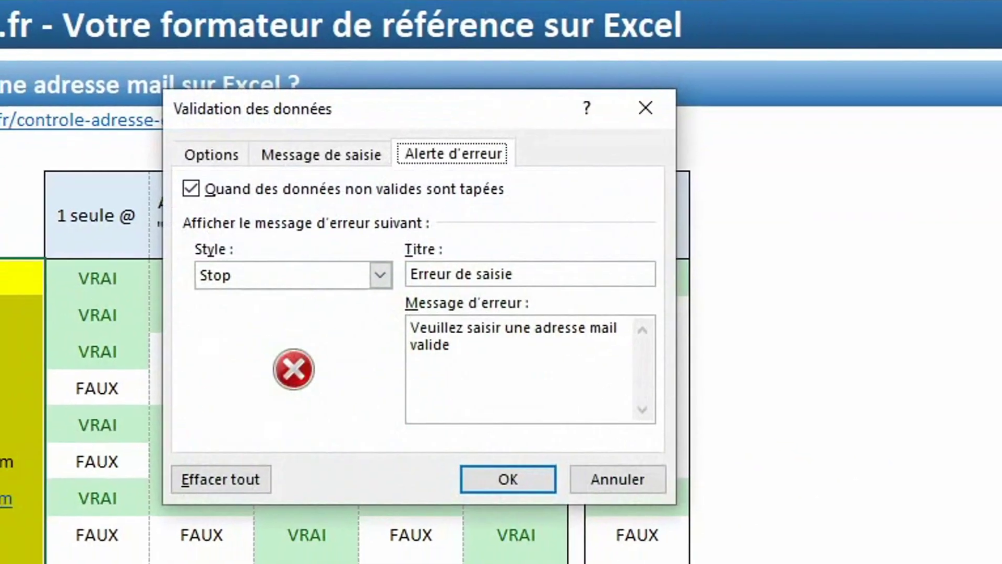
{"action": "left_click", "coordinate": [365, 149]}
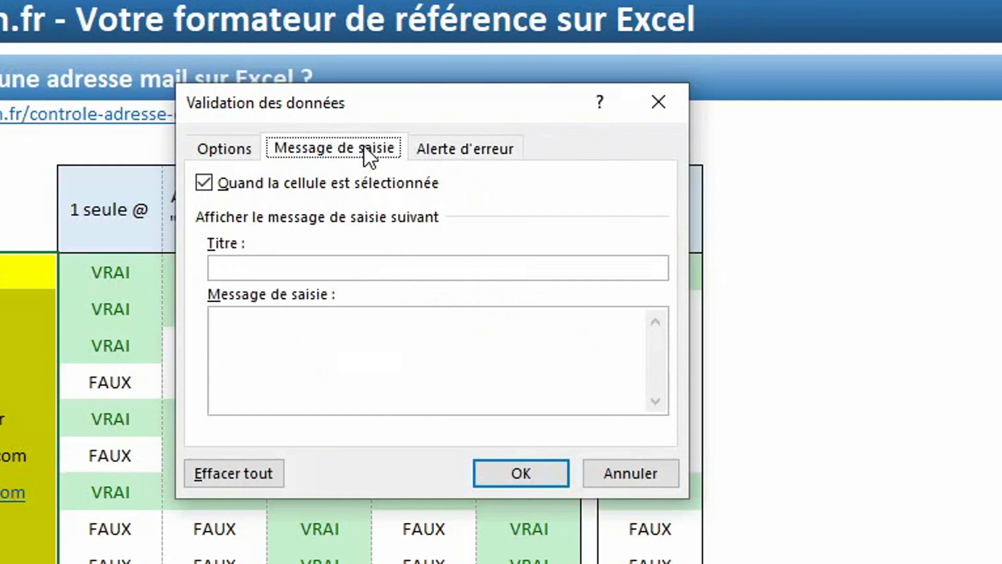
{"action": "left_click", "coordinate": [335, 272]}
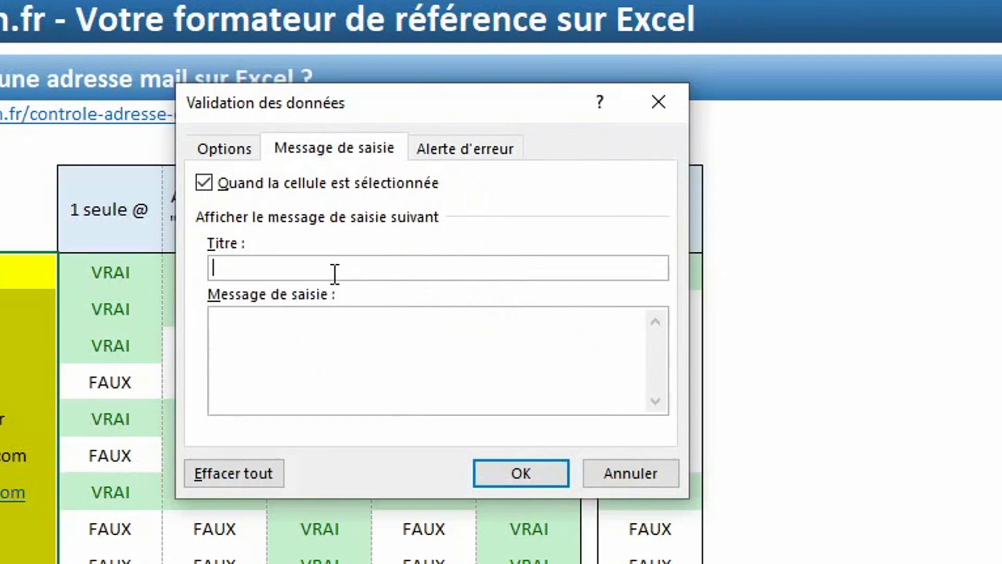
{"action": "type", "text": "Adresse mail"}
{"action": "key", "text": "Tab"}
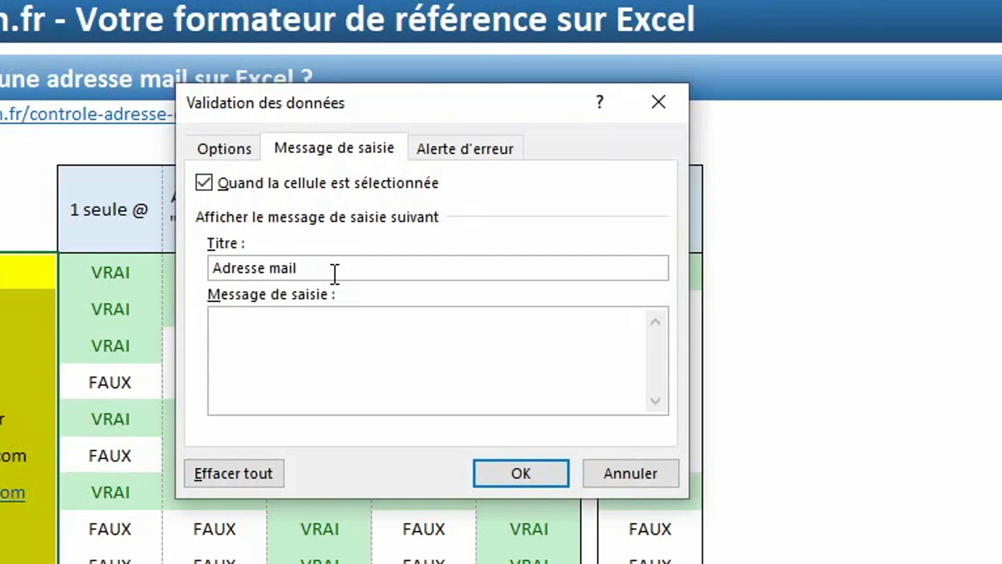
{"action": "type", "text": "Veuillez saisir "}
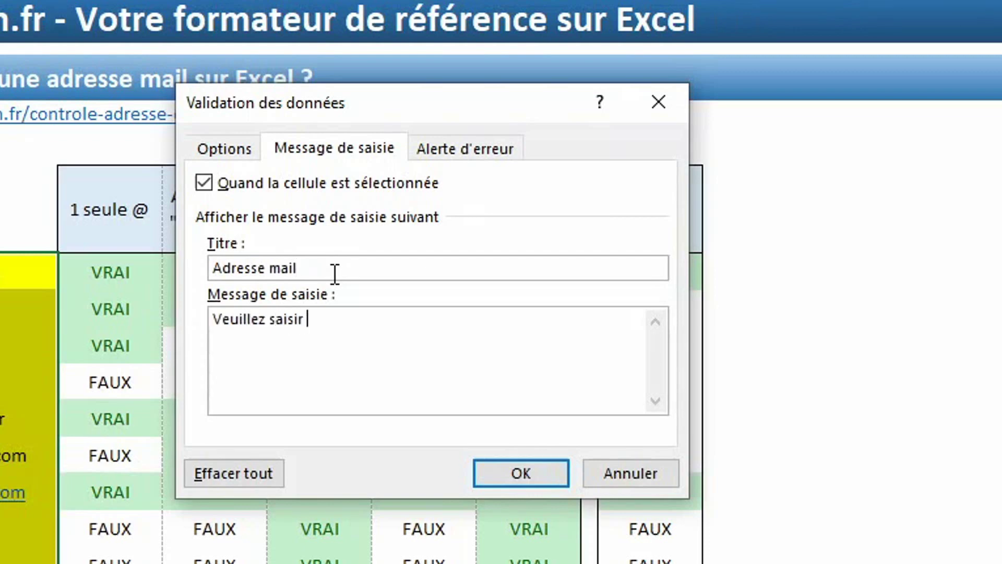
{"action": "type", "text": "l'adresse mail de l'utilisat"}
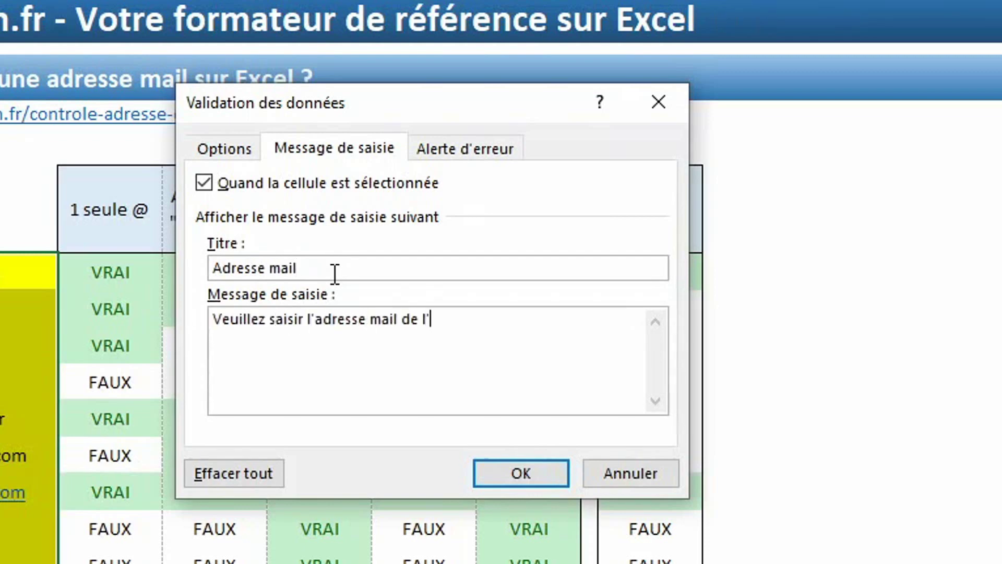
{"action": "type", "text": "eur"}
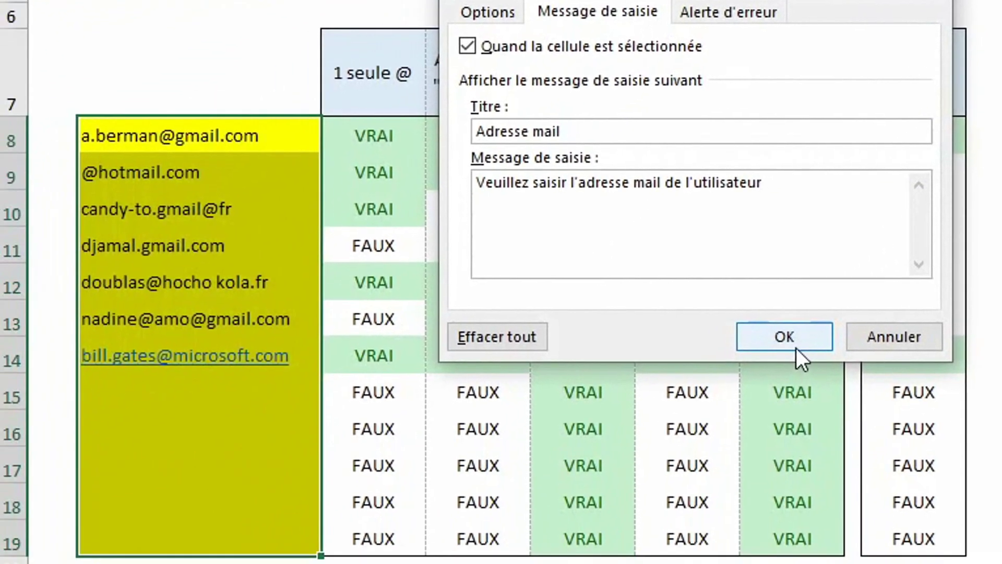
{"action": "left_click", "coordinate": [520, 473]}
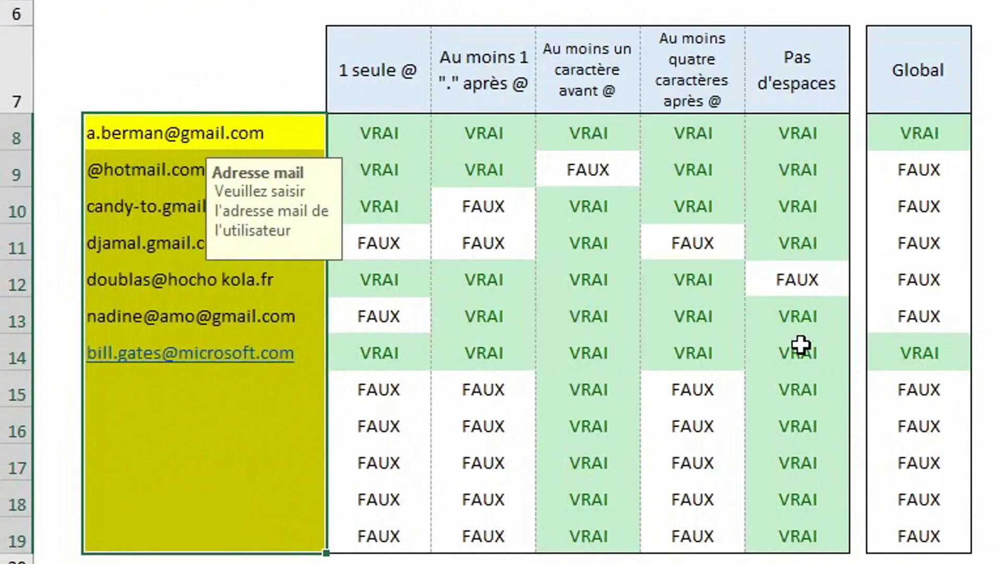
- Select a filled and an empty email cell to see the 'Adresse mail' tooltip appear
{"action": "left_click", "coordinate": [155, 245]}
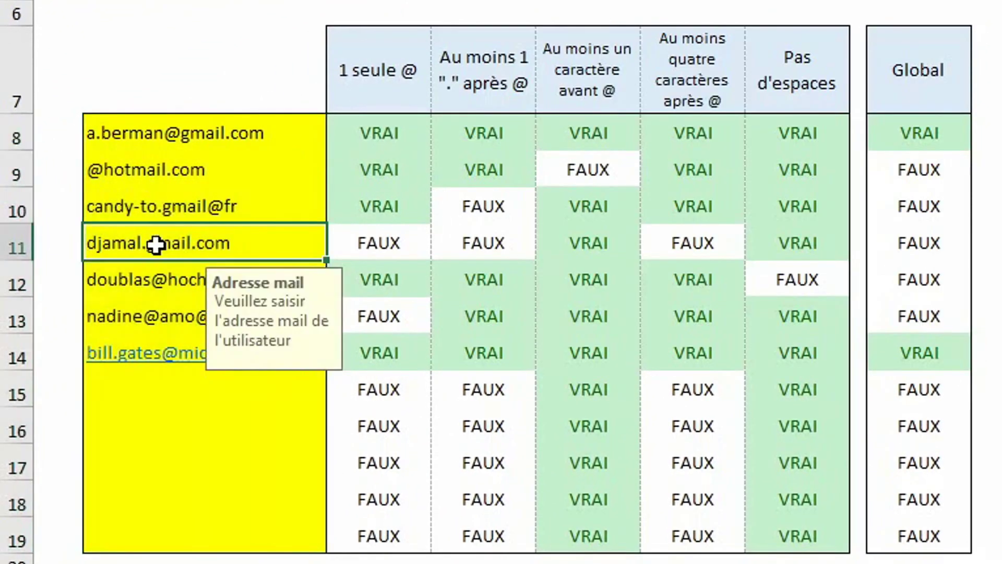
{"action": "left_click", "coordinate": [166, 438]}
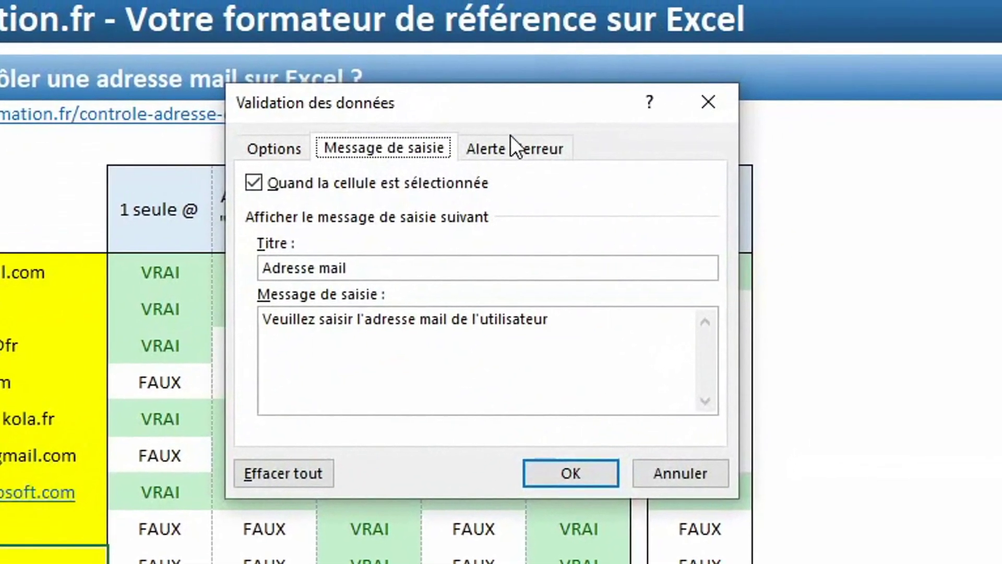
- Uncheck 'Quand des données non valides sont tapées' on the Alerte d'erreur settings
{"action": "left_click", "coordinate": [508, 151]}
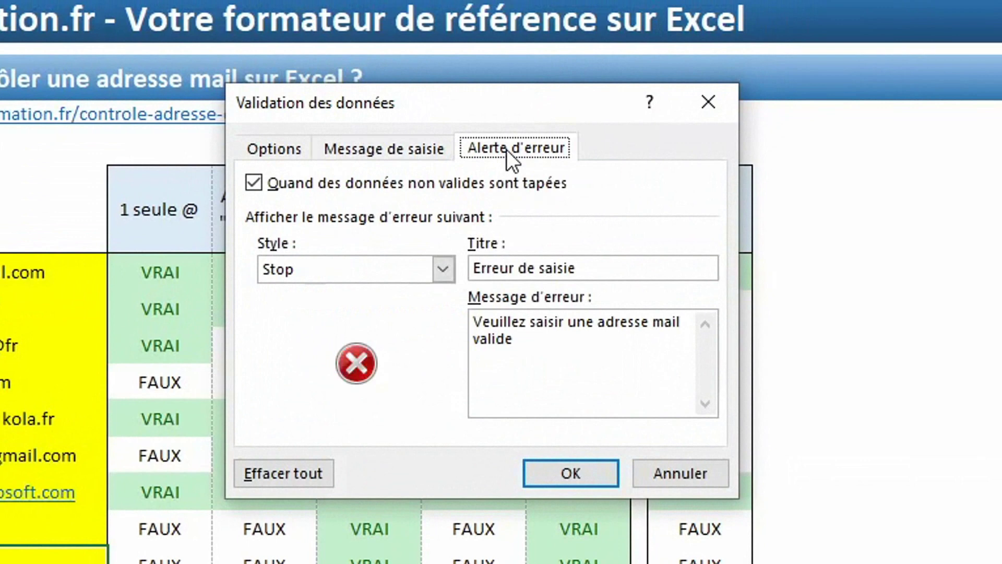
{"action": "left_click", "coordinate": [310, 185]}
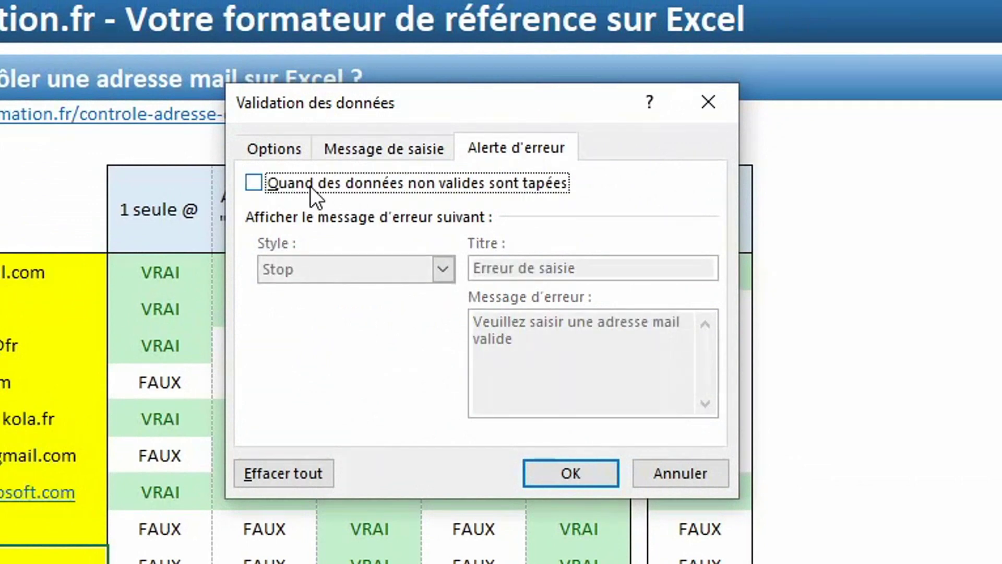